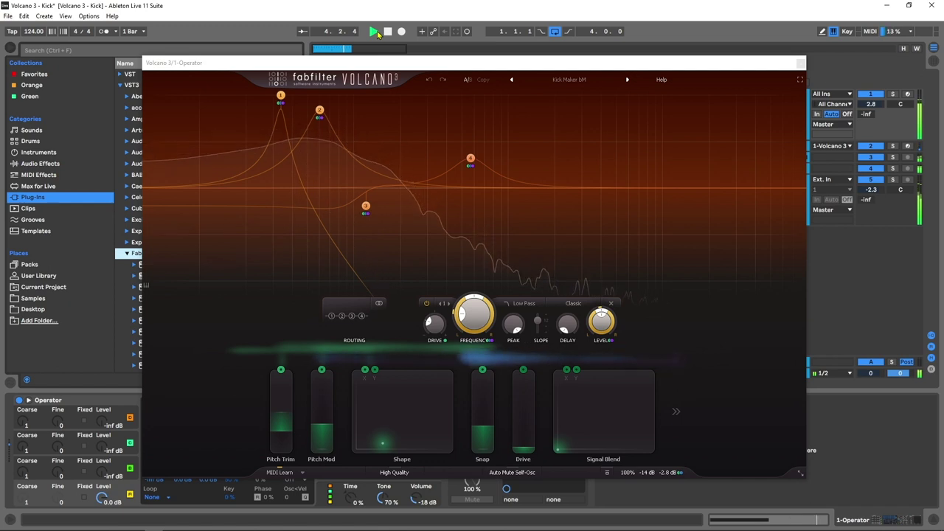
- Play back the finished kick in the mix and soloed on its track
{"action": "key", "text": "space"}
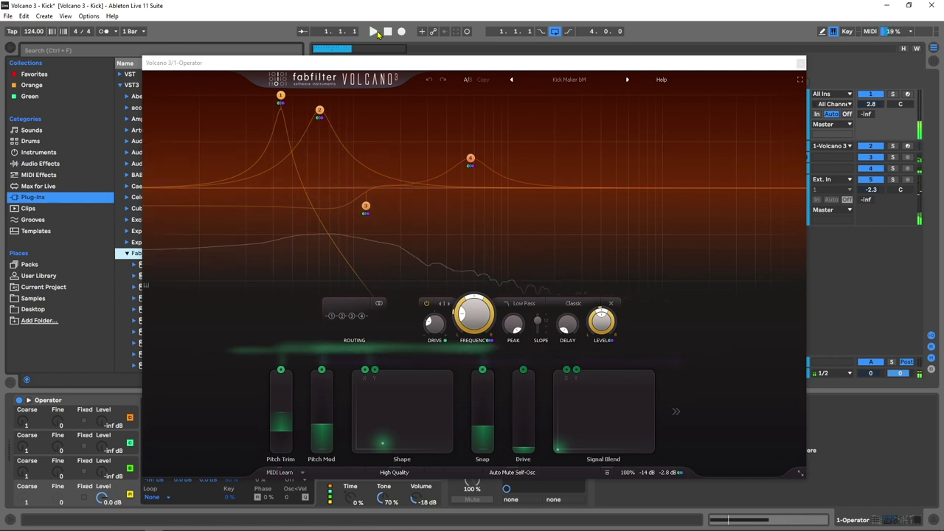
{"action": "left_click", "coordinate": [374, 31]}
{"action": "left_click", "coordinate": [893, 94]}
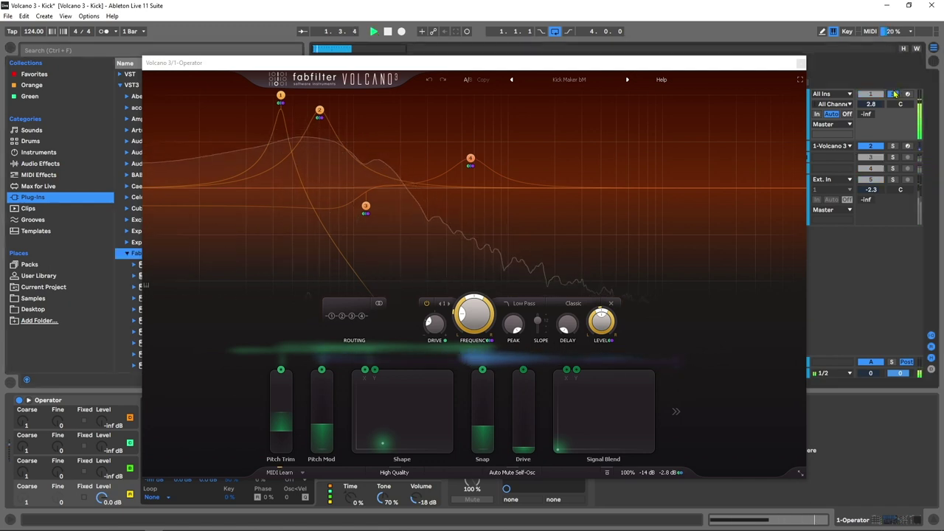
{"action": "key", "text": "space"}
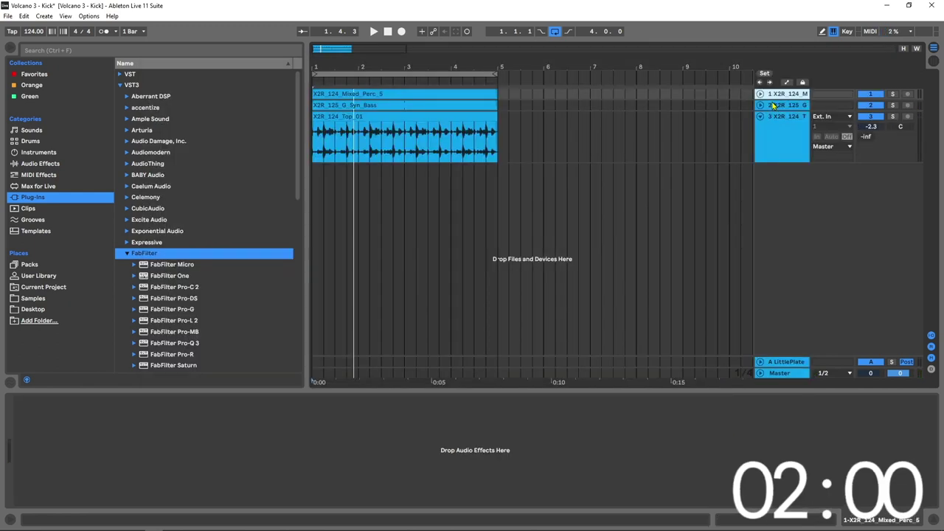
- Load Operator on a new MIDI track above the loops and set its oscillator waveform to Noise White
{"action": "left_click", "coordinate": [773, 105]}
{"action": "left_click_drag", "start_coordinate": [779, 118], "coordinate": [779, 95]}
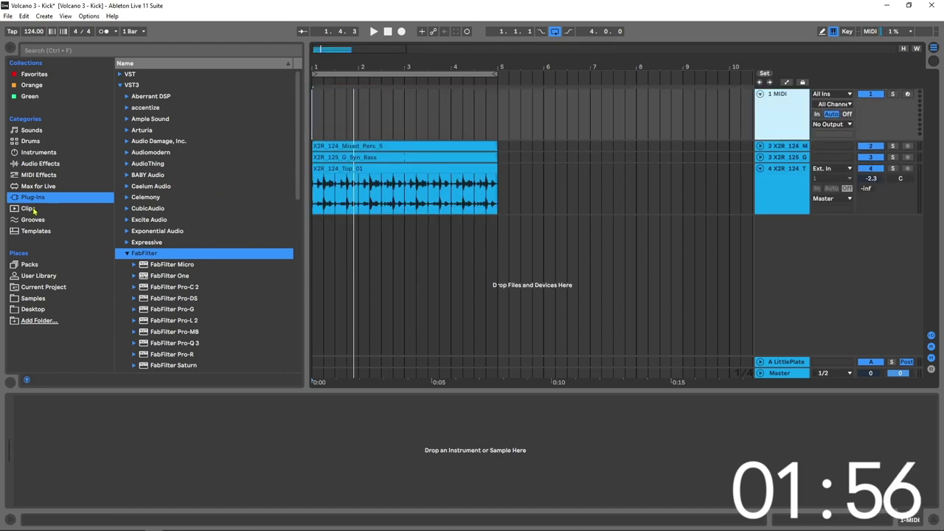
{"action": "left_click", "coordinate": [38, 153]}
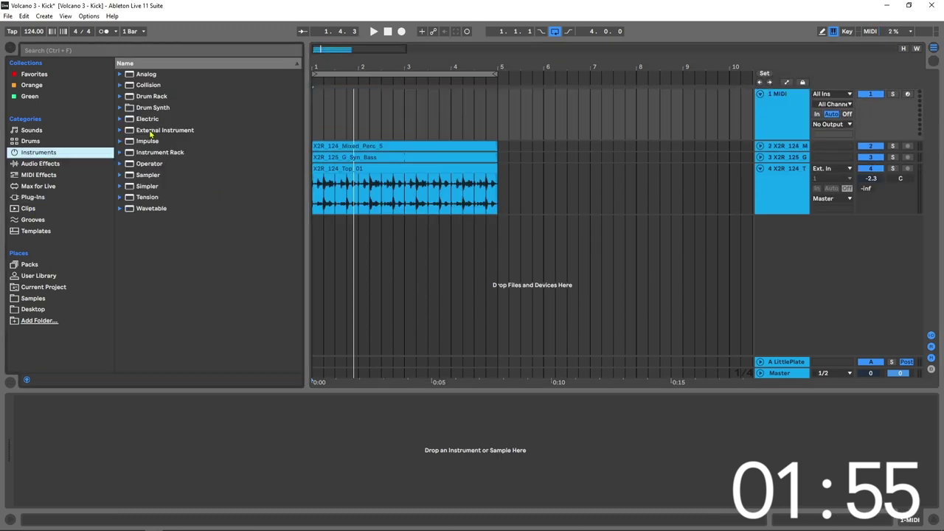
{"action": "double_click", "coordinate": [152, 162]}
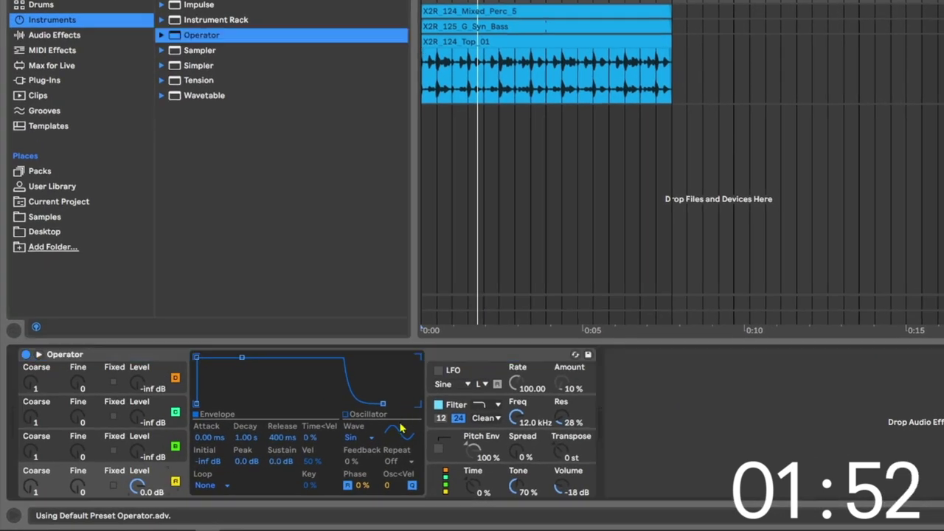
{"action": "left_click", "coordinate": [357, 437]}
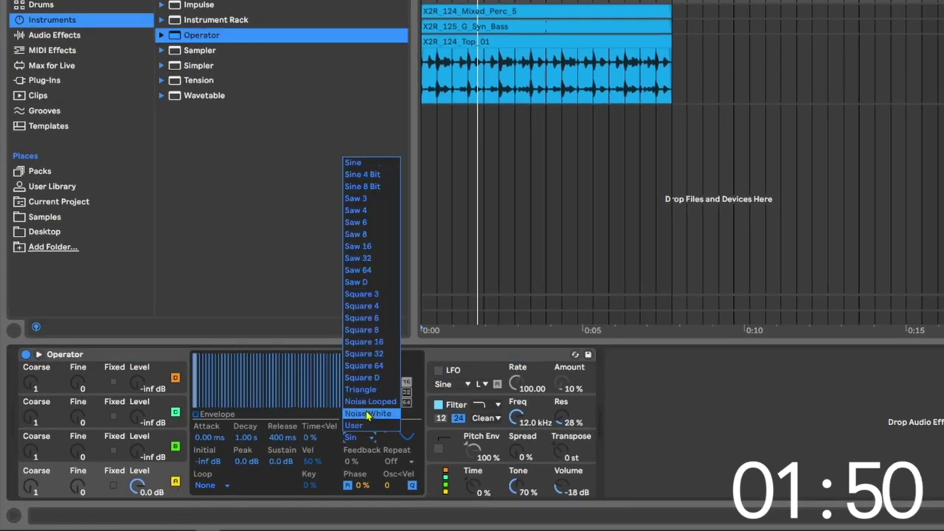
{"action": "left_click", "coordinate": [368, 414]}
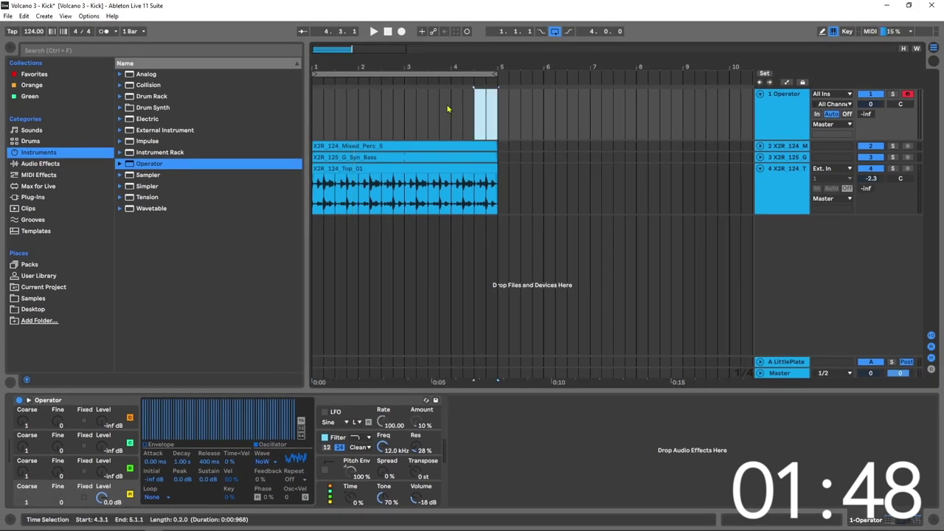
- Create a four-bar MIDI clip on the Operator track, draw a sustained C3 note across it, and play it back
{"action": "left_click_drag", "start_coordinate": [447, 109], "coordinate": [306, 111]}
{"action": "key", "text": "ctrl+shift+m"}
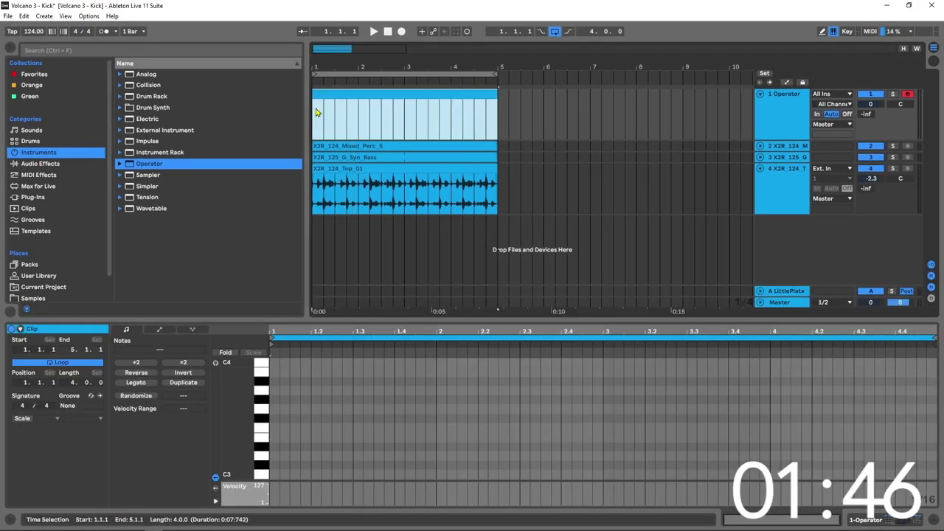
{"action": "key", "text": "b"}
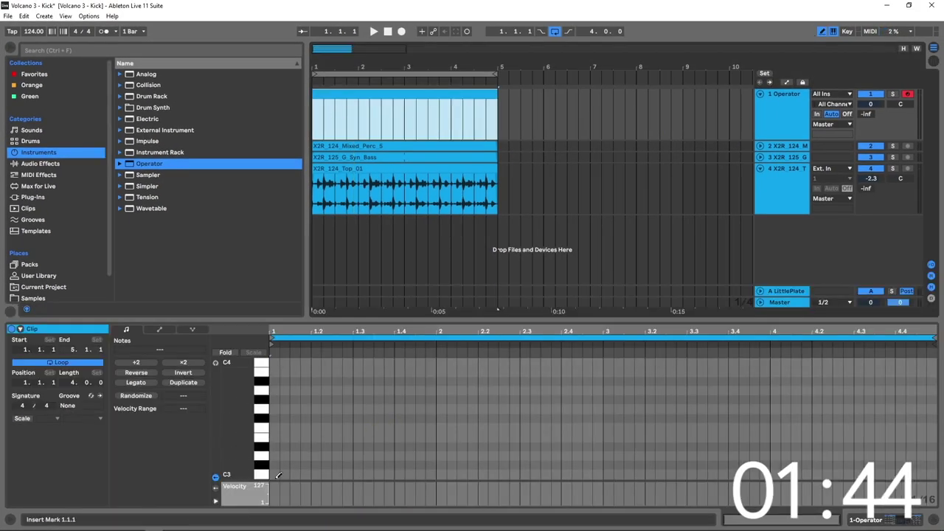
{"action": "left_click", "coordinate": [281, 474]}
{"action": "left_click_drag", "start_coordinate": [284, 475], "coordinate": [923, 474]}
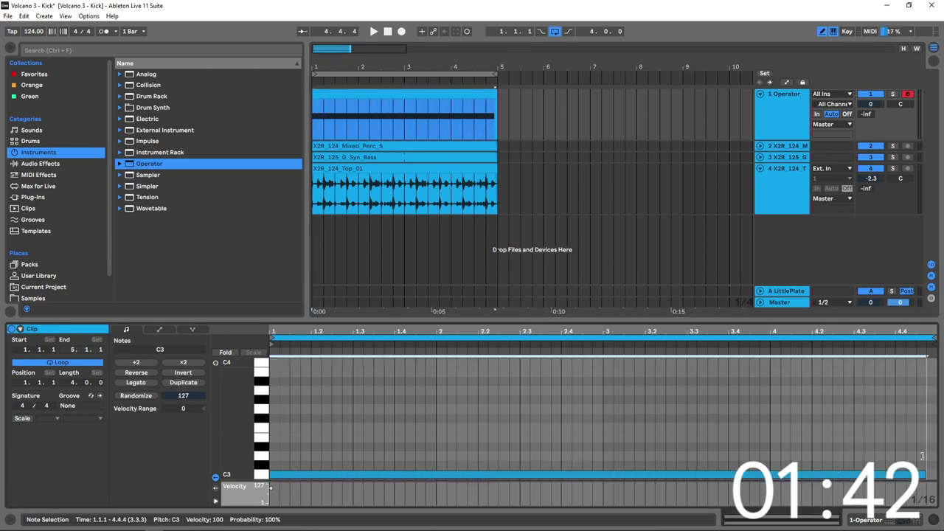
{"action": "key", "text": "space"}
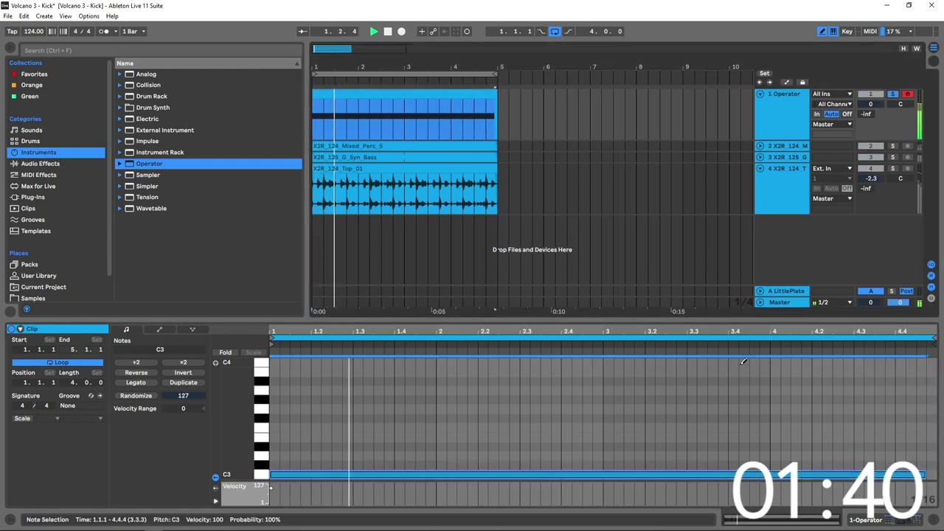
{"action": "key", "text": "space"}
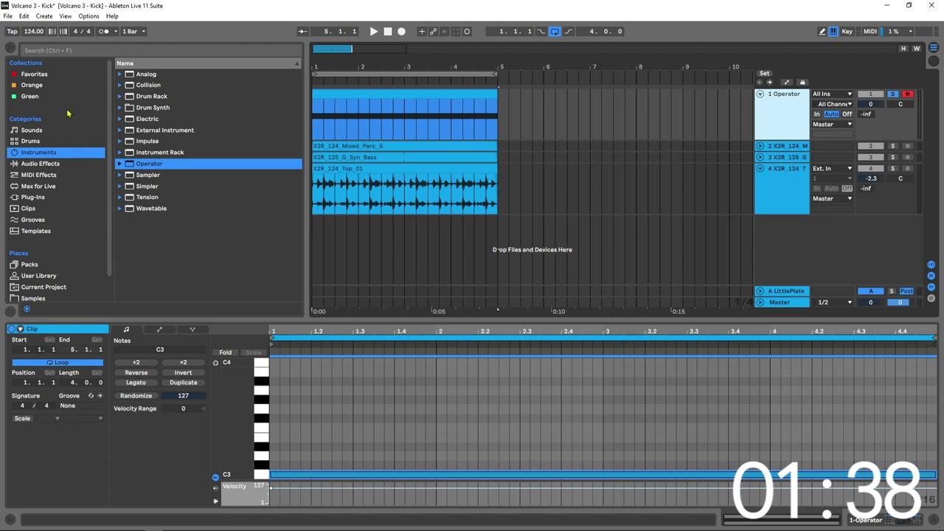
- Add FabFilter Volcano 3 to the Operator track and open its plug-in window
{"action": "left_click", "coordinate": [43, 200]}
{"action": "scroll", "coordinate": [224, 250], "scroll_direction": "down", "scroll_amount": 3}
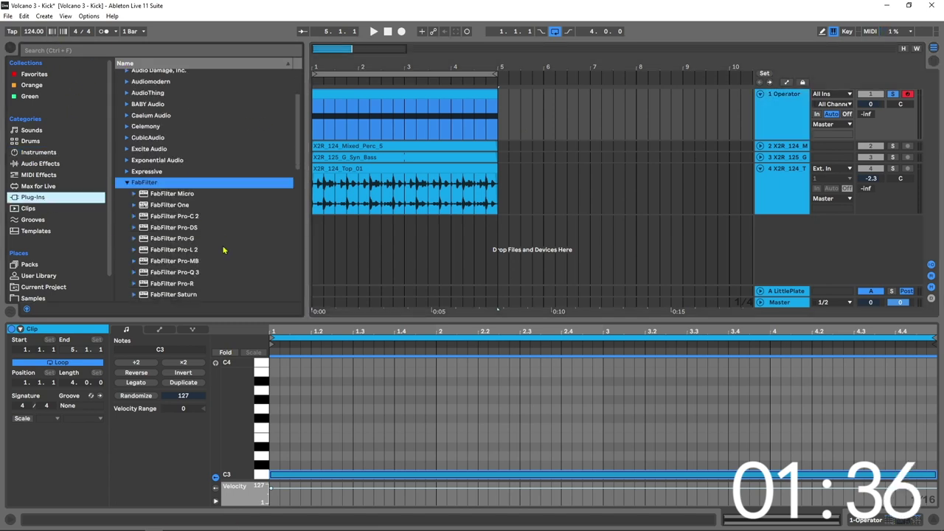
{"action": "scroll", "coordinate": [224, 251], "scroll_direction": "down", "scroll_amount": 5}
{"action": "left_click_drag", "start_coordinate": [172, 243], "coordinate": [418, 120]}
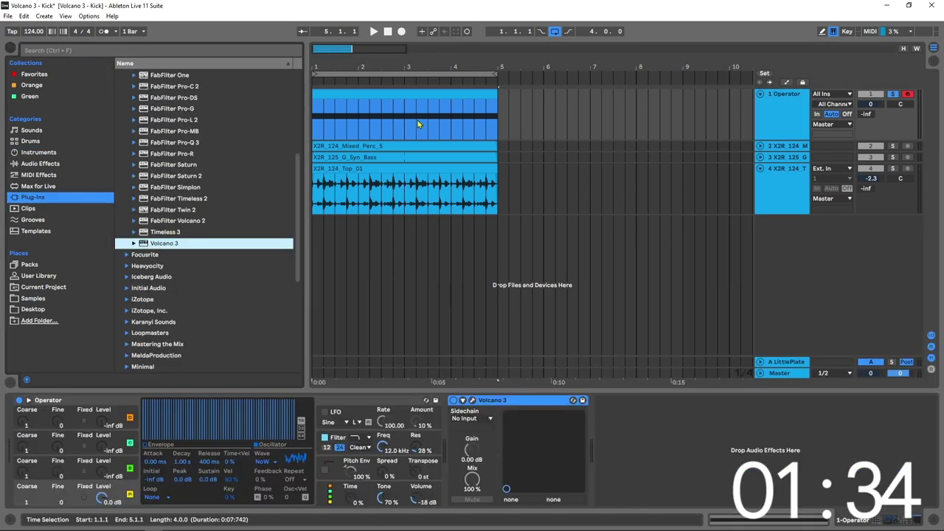
{"action": "left_click", "coordinate": [473, 400]}
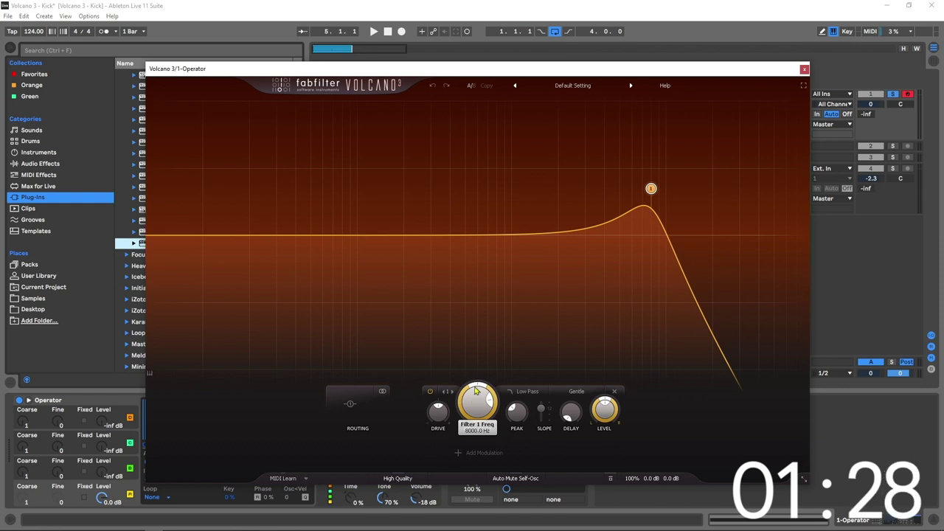
- Load Volcano 3's MIDI Triggered preset Kick Maker bM and close the plug-in window
{"action": "left_click", "coordinate": [572, 86]}
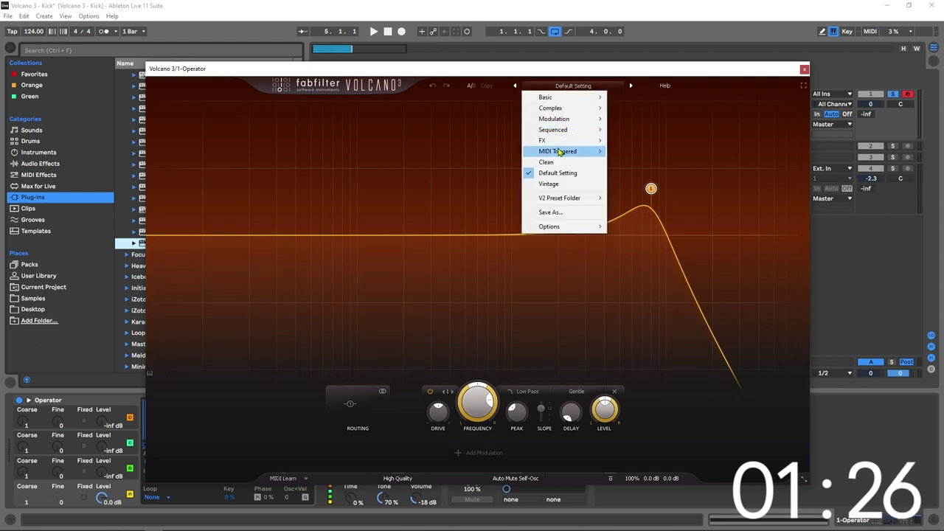
{"action": "mouse_move", "coordinate": [585, 153]}
{"action": "left_click", "coordinate": [639, 161]}
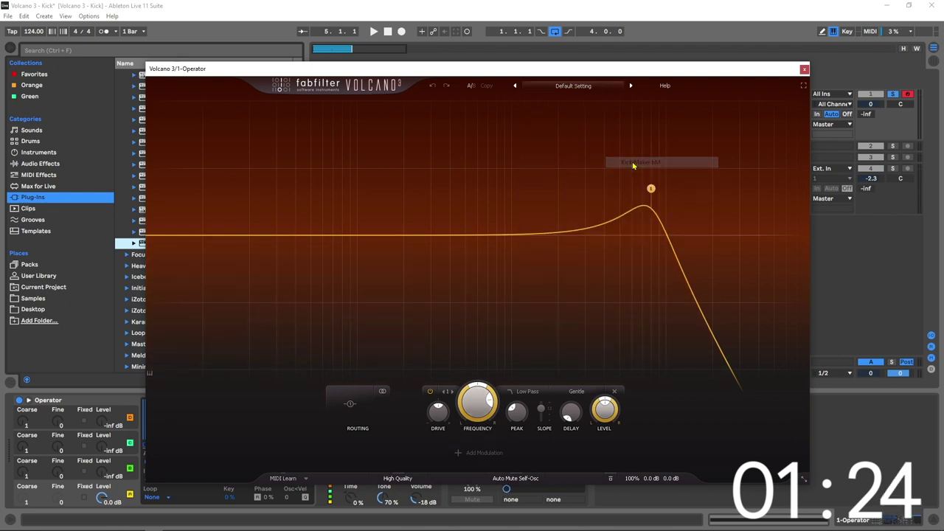
{"action": "left_click", "coordinate": [804, 69]}
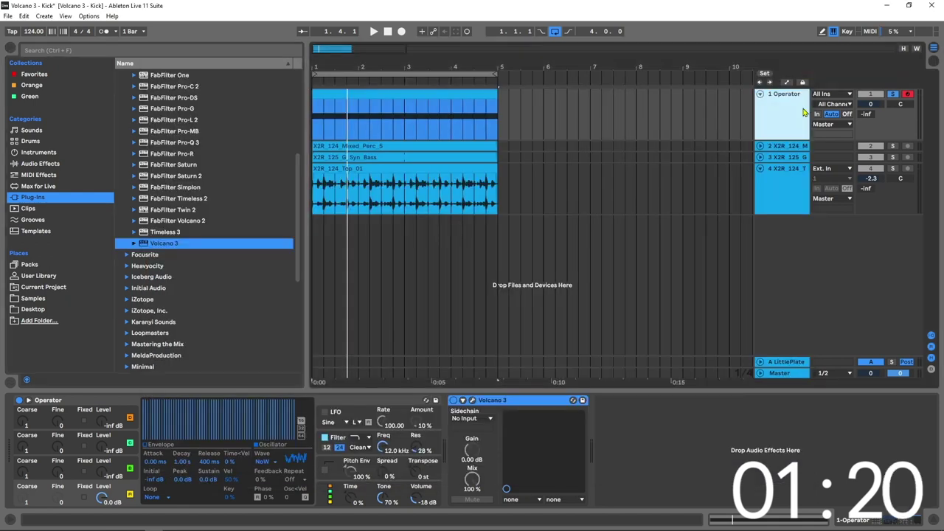
- Add a MIDI track below Operator with a one-beat clip holding a three-sixteenths C3 note, and loop the clip across four bars
{"action": "key", "text": "ctrl+shift+t"}
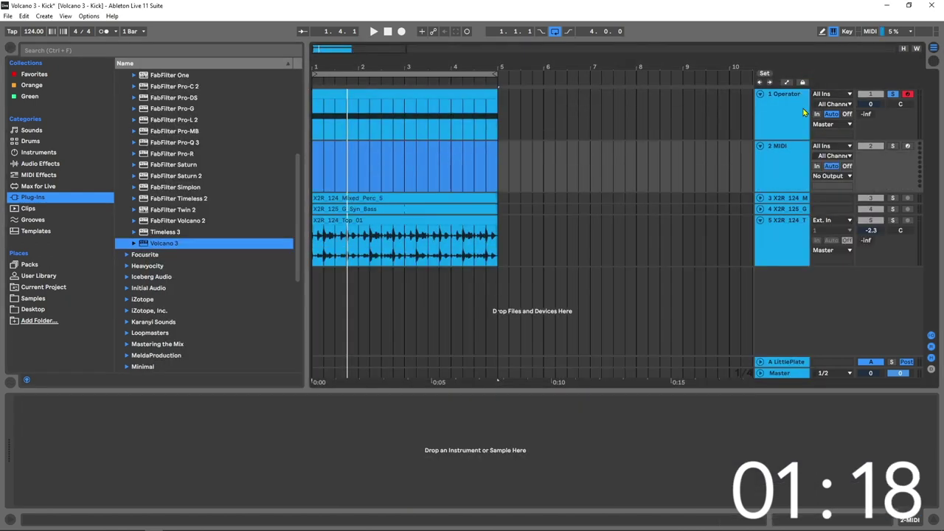
{"action": "left_click", "coordinate": [318, 159]}
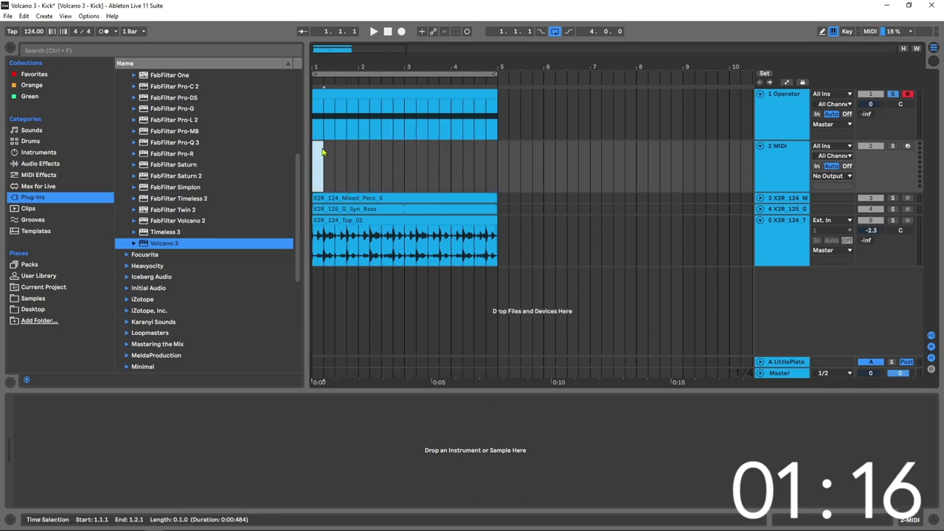
{"action": "key", "text": "ctrl+shift+m"}
{"action": "double_click", "coordinate": [347, 475]}
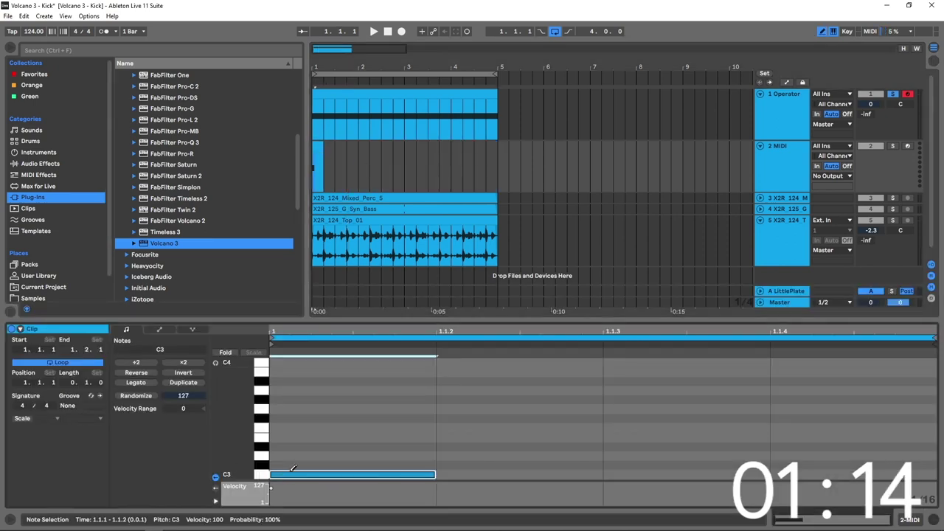
{"action": "left_click_drag", "start_coordinate": [437, 475], "coordinate": [604, 475]}
{"action": "left_click_drag", "start_coordinate": [690, 464], "coordinate": [770, 464]}
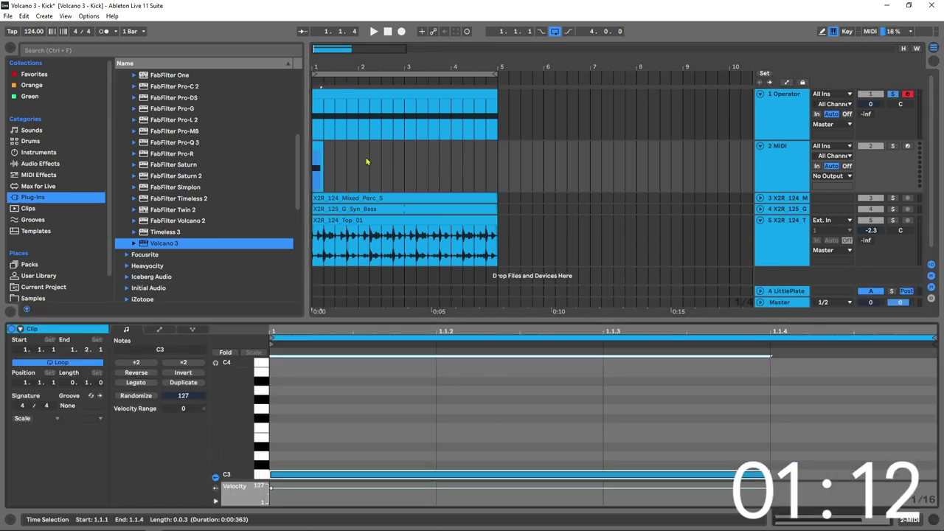
{"action": "left_click_drag", "start_coordinate": [324, 142], "coordinate": [509, 143]}
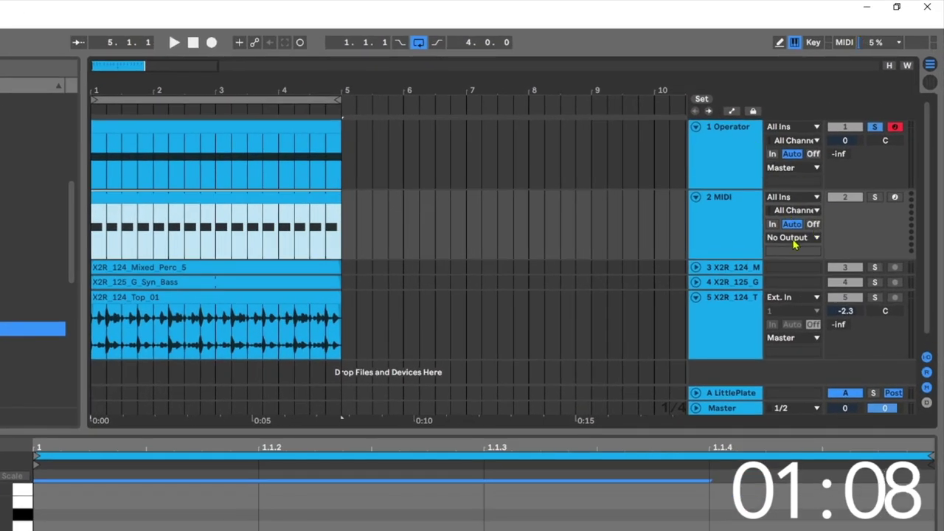
- Route the second MIDI track's output to 1-Operator with 1-Volcano 3 as the destination, and play back the result
{"action": "left_click", "coordinate": [794, 240]}
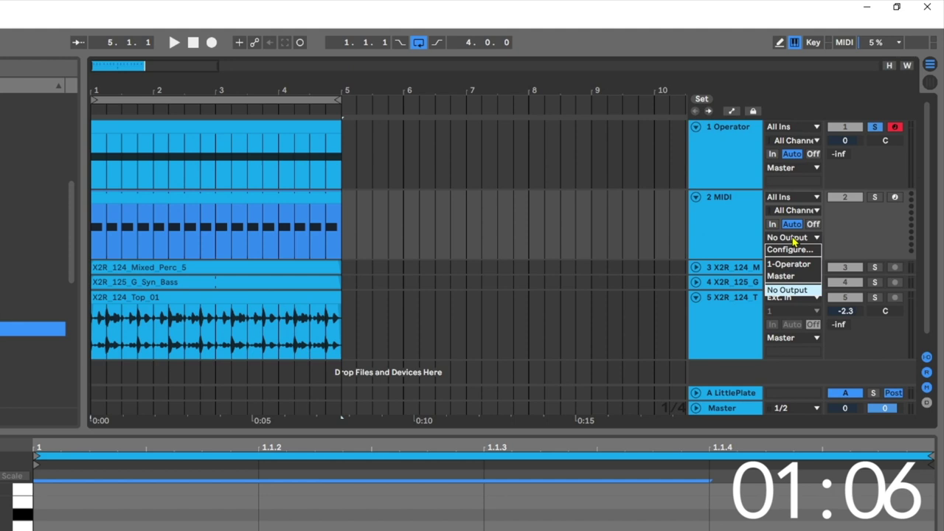
{"action": "left_click", "coordinate": [790, 264]}
{"action": "left_click", "coordinate": [792, 252]}
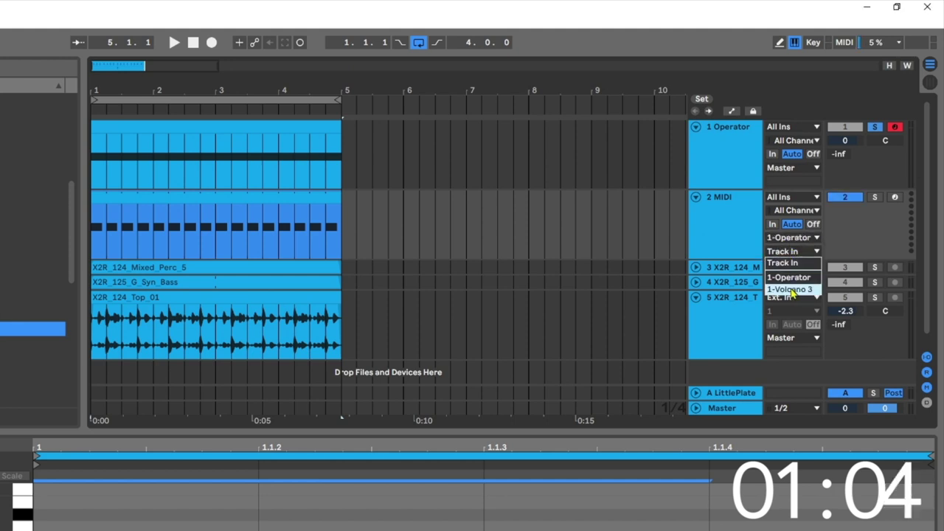
{"action": "left_click", "coordinate": [791, 290]}
{"action": "key", "text": "space"}
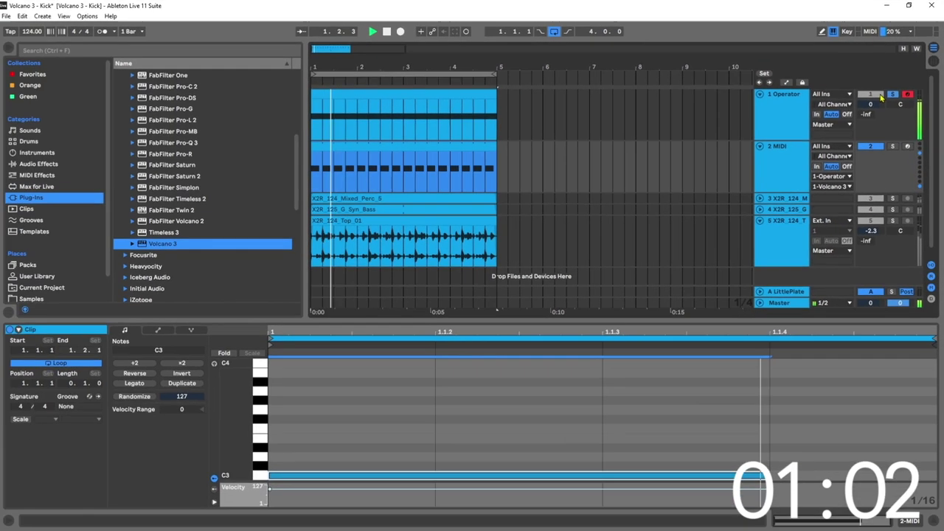
{"action": "key", "text": "space"}
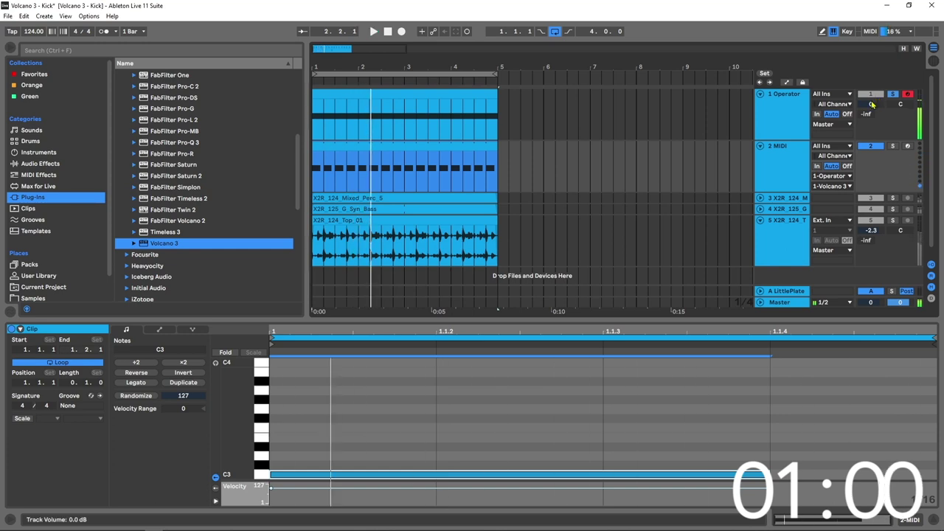
- Try the C3 trigger note at a full beat and at one sixteenth long, listening to the kick's length
{"action": "left_click_drag", "start_coordinate": [769, 474], "coordinate": [920, 469]}
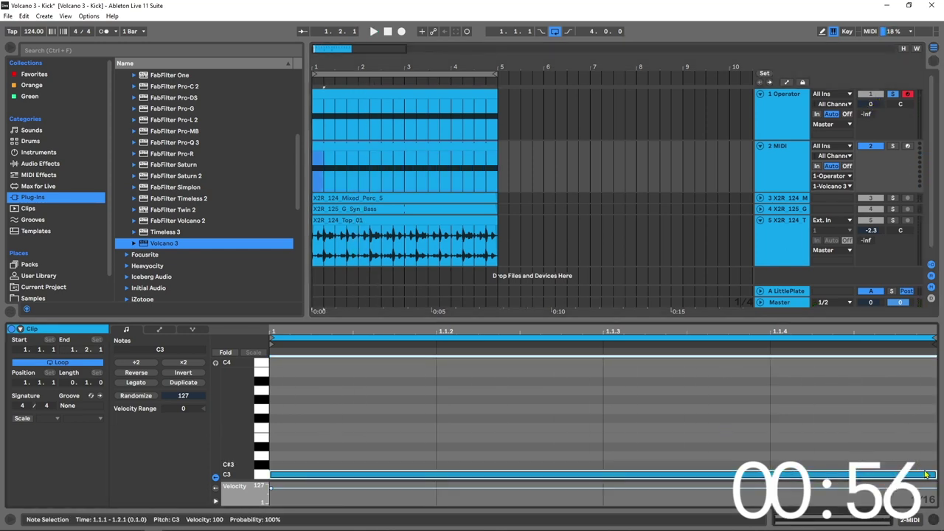
{"action": "key", "text": "space"}
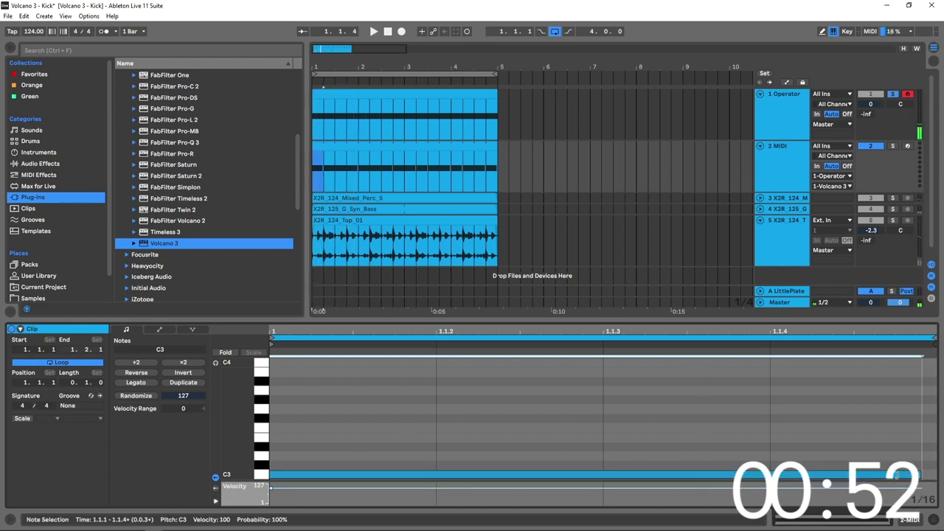
{"action": "left_click_drag", "start_coordinate": [933, 474], "coordinate": [474, 481]}
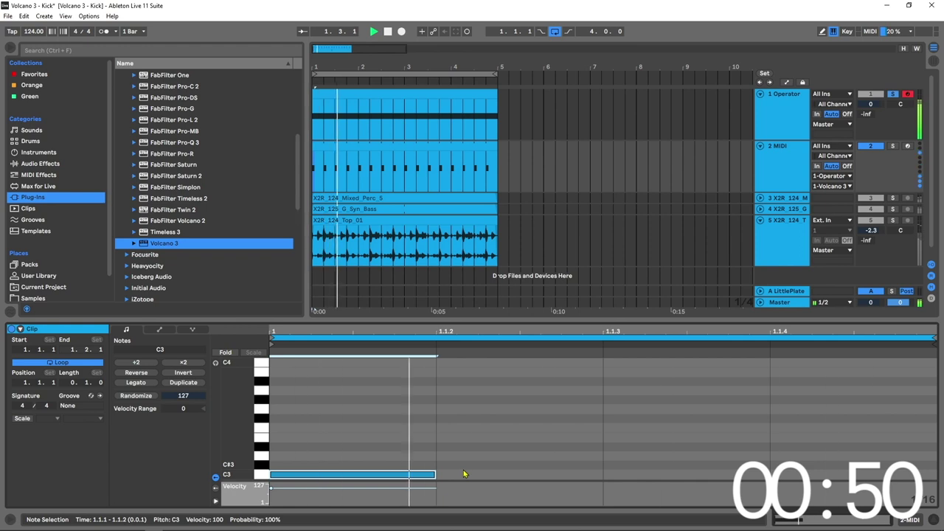
{"action": "key", "text": "space"}
- Lengthen the C3 trigger note to about one and two-thirds sixteenths and select it
{"action": "left_click_drag", "start_coordinate": [437, 480], "coordinate": [549, 480]}
{"action": "left_click", "coordinate": [468, 466]}
{"action": "left_click", "coordinate": [487, 475]}
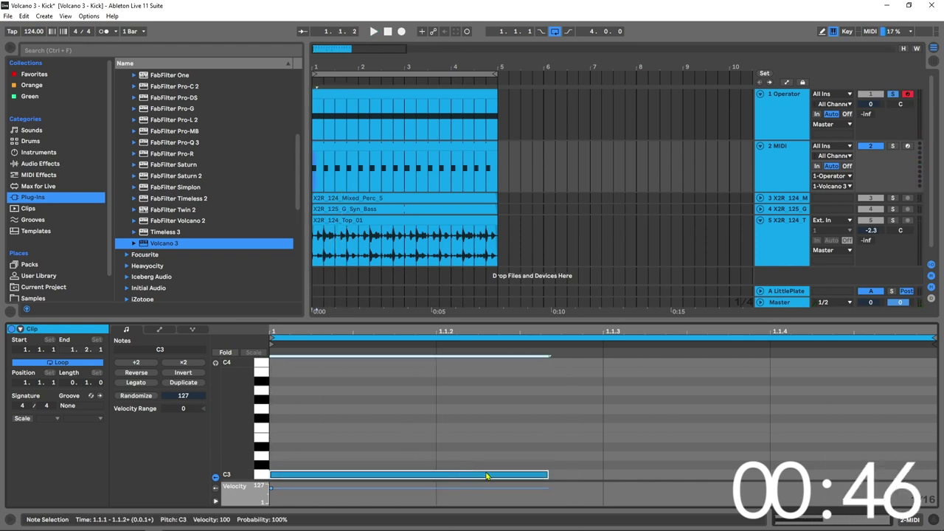
- Transpose the trigger note up to F3 and play the loop
{"action": "key", "text": "Up"}
{"action": "key", "text": "Up"}
{"action": "key", "text": "Up"}
{"action": "key", "text": "Up"}
{"action": "key", "text": "Up"}
{"action": "key", "text": "space"}
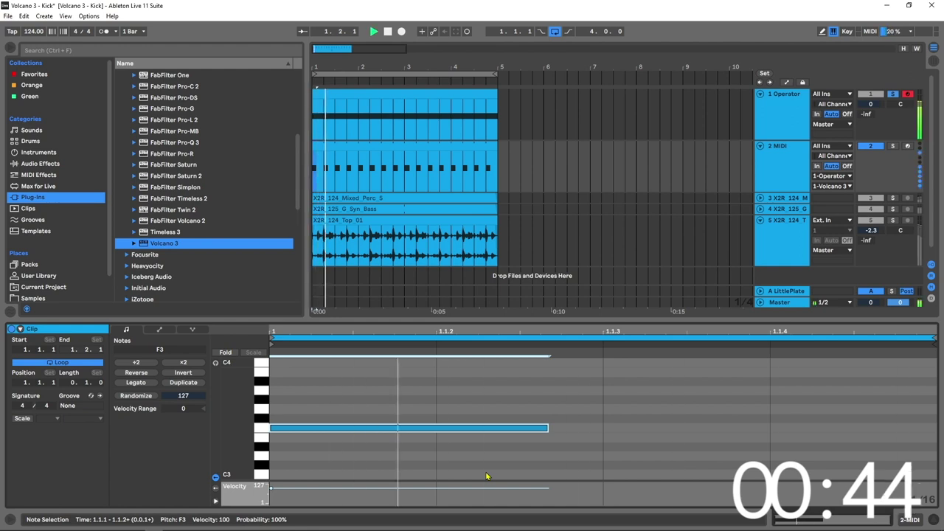
- Transpose the trigger note up to C4 while the loop plays
{"action": "key", "text": "Up"}
{"action": "key", "text": "Up"}
{"action": "key", "text": "Up"}
{"action": "key", "text": "Up"}
{"action": "key", "text": "Up"}
{"action": "key", "text": "Up"}
{"action": "key", "text": "Up"}
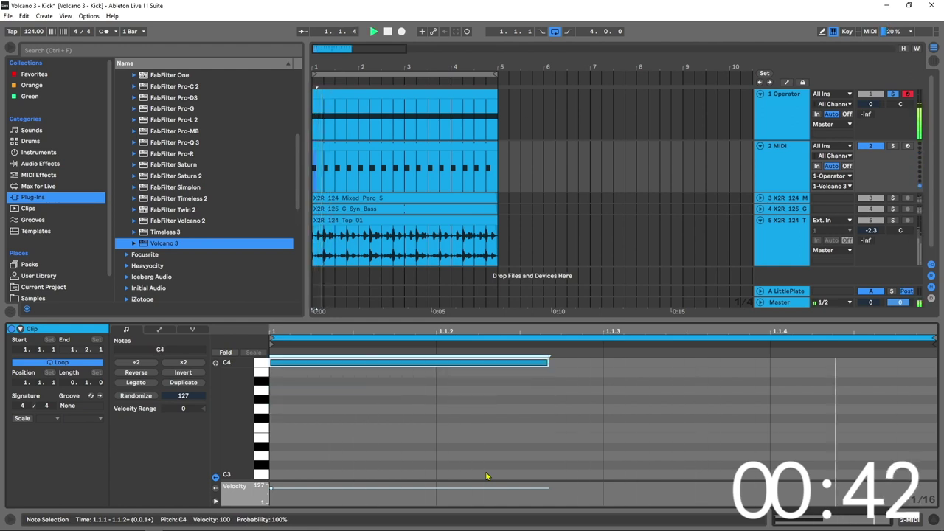
- Transpose the trigger note down to G3 while the loop plays
{"action": "key", "text": "Down"}
{"action": "key", "text": "Down"}
{"action": "key", "text": "Down"}
{"action": "key", "text": "Down"}
{"action": "key", "text": "Down"}
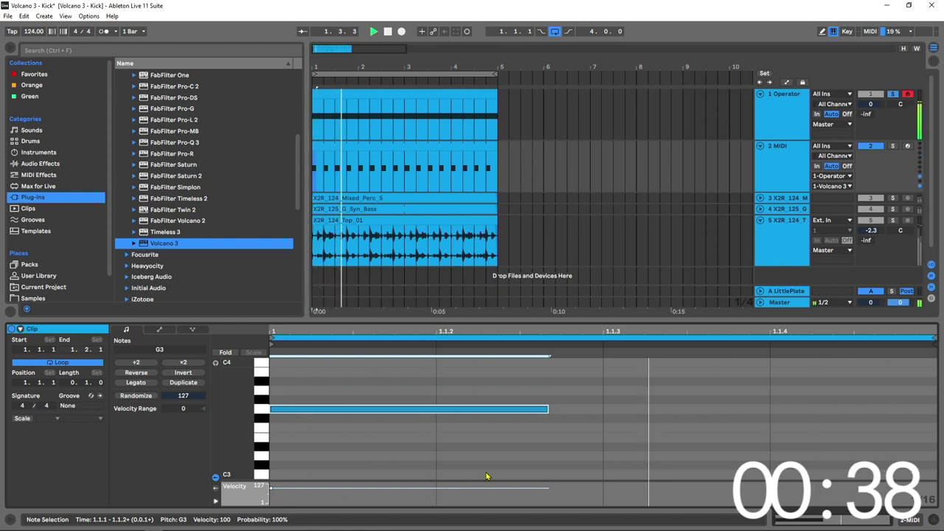
- Turn off solo on the Operator track and play the kick together with the percussion, bass and top loops
{"action": "key", "text": "space"}
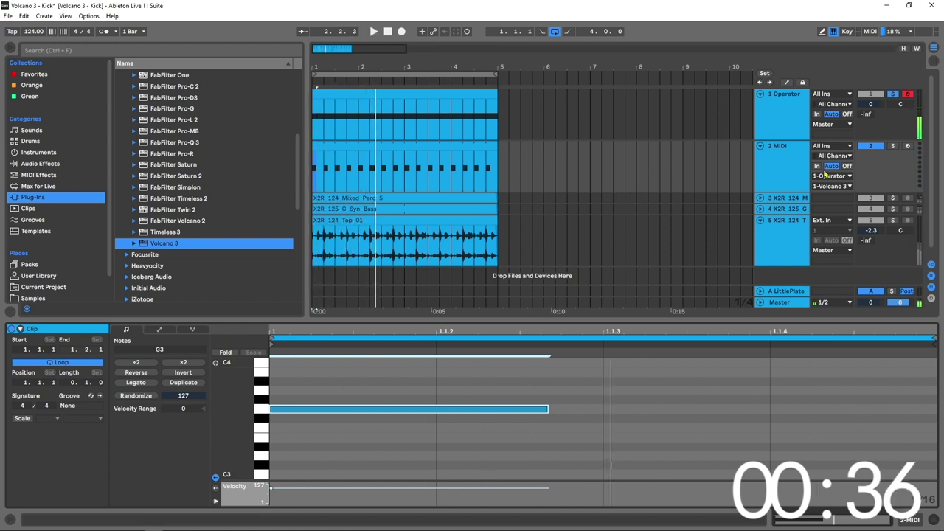
{"action": "left_click", "coordinate": [893, 93]}
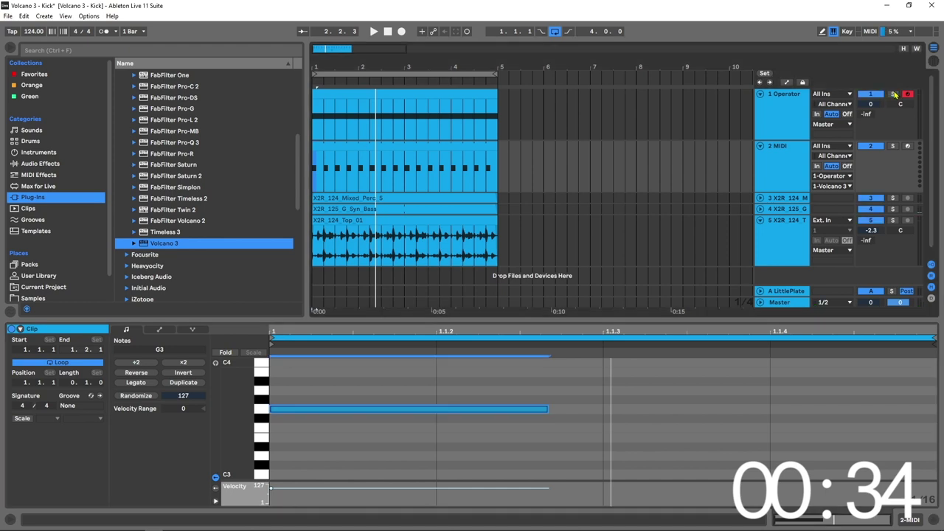
{"action": "key", "text": "space"}
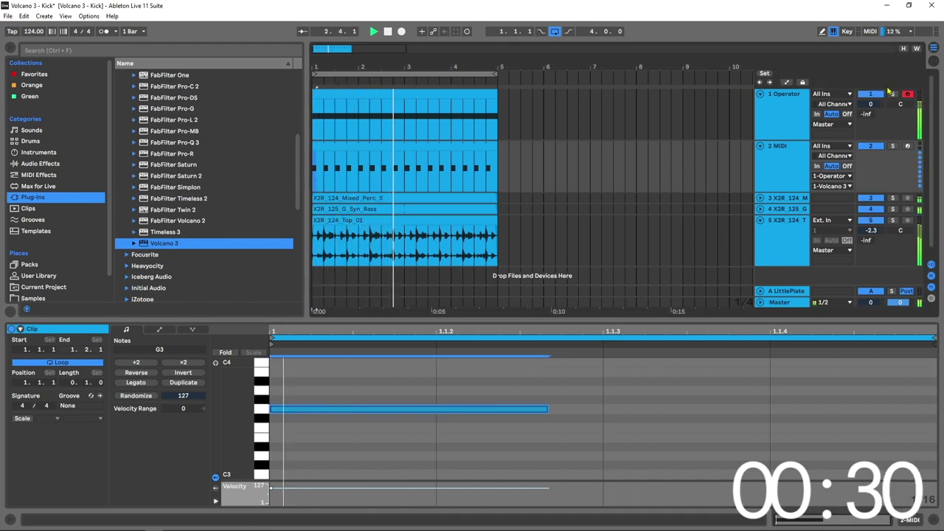
- Show the Operator track's device chain and open its Volcano 3 plug-in window
{"action": "left_click", "coordinate": [793, 130]}
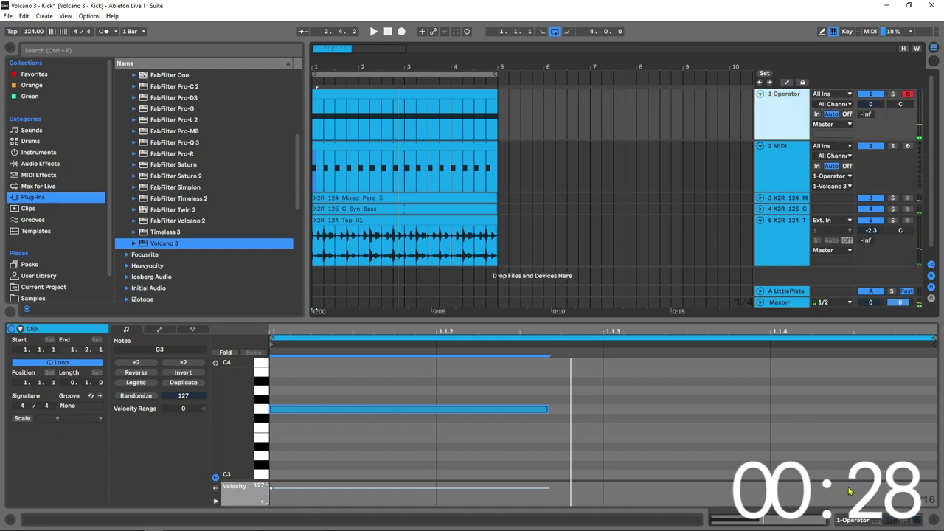
{"action": "left_click", "coordinate": [848, 520]}
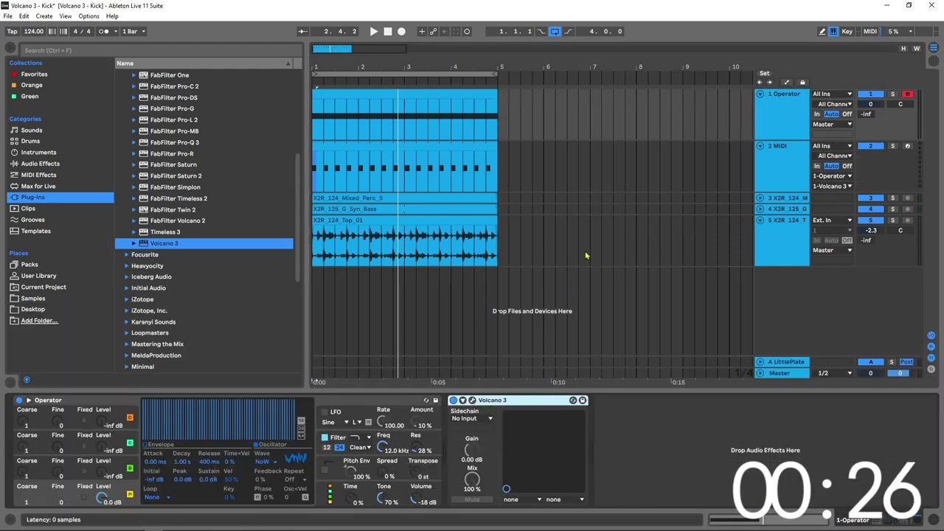
{"action": "key", "text": "ctrl+alt+p"}
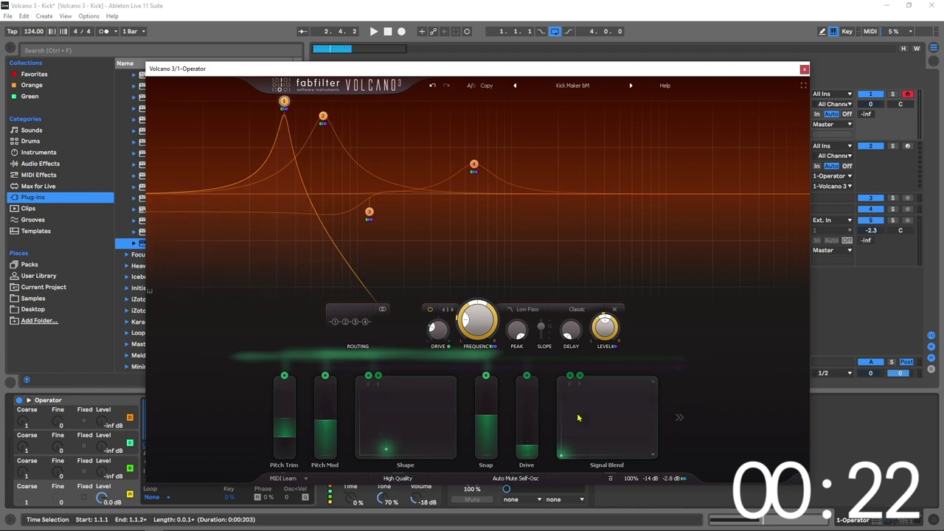
- Solo the Operator track, sweep the Shape pad down to its lower-left area, and adjust the pitch with Pitch Mod at 0.32 and a slight Pitch Trim nudge
{"action": "left_click", "coordinate": [892, 94]}
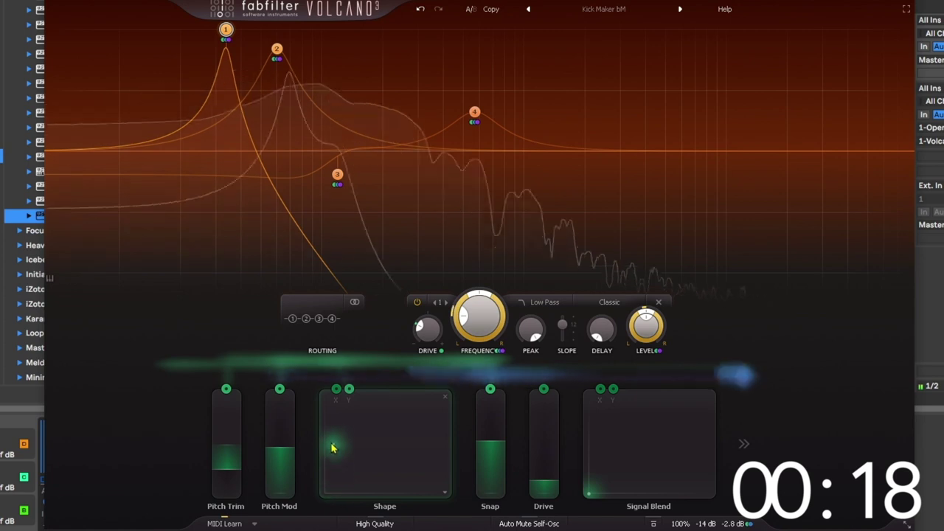
{"action": "left_click_drag", "start_coordinate": [332, 447], "coordinate": [358, 487]}
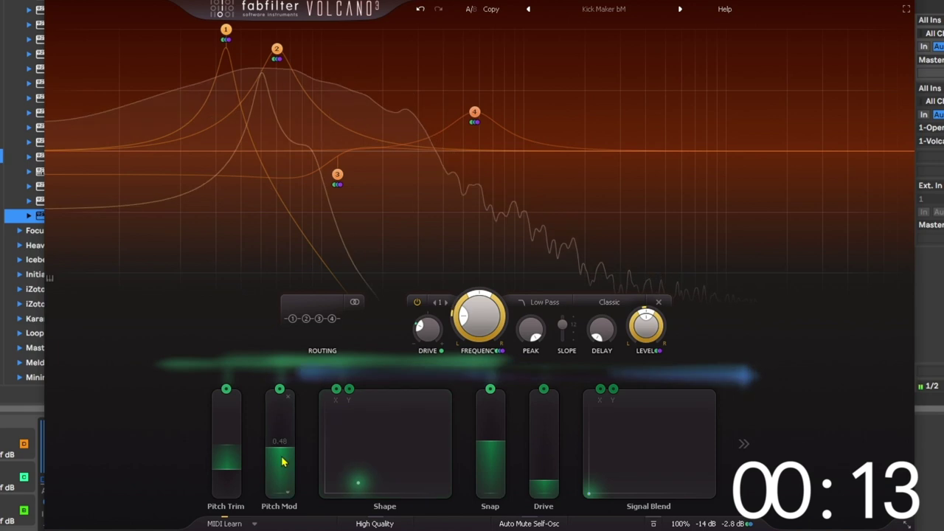
{"action": "left_click_drag", "start_coordinate": [283, 462], "coordinate": [292, 479]}
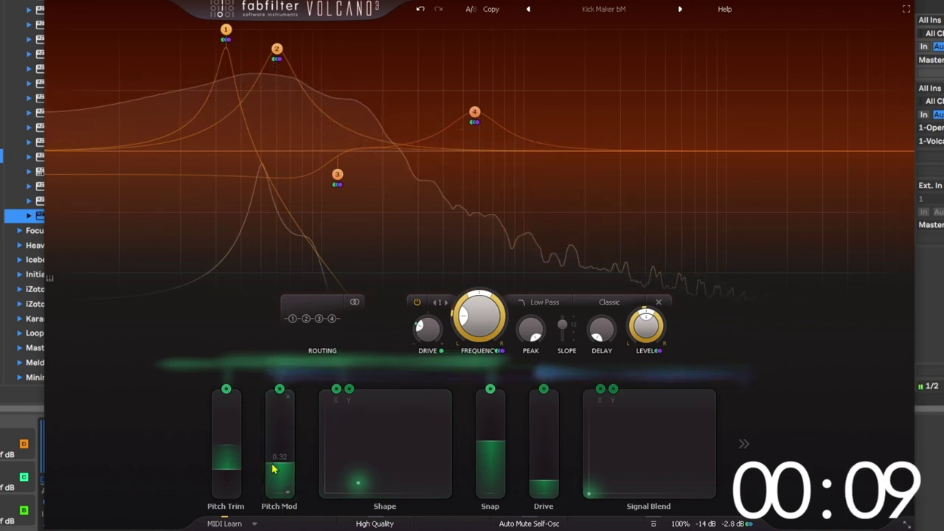
{"action": "mouse_move", "coordinate": [233, 474]}
{"action": "left_mouse_down"}
{"action": "mouse_move", "coordinate": [228, 502]}
{"action": "mouse_move", "coordinate": [247, 411]}
{"action": "mouse_move", "coordinate": [246, 477]}
{"action": "mouse_move", "coordinate": [243, 470]}
{"action": "left_mouse_up"}
- Lower Snap to its minimum, raise Drive to 1.00, and sweep the Signal Blend pad, returning it to its lower-left corner
{"action": "left_click_drag", "start_coordinate": [489, 441], "coordinate": [493, 524]}
{"action": "left_click_drag", "start_coordinate": [540, 489], "coordinate": [560, 367]}
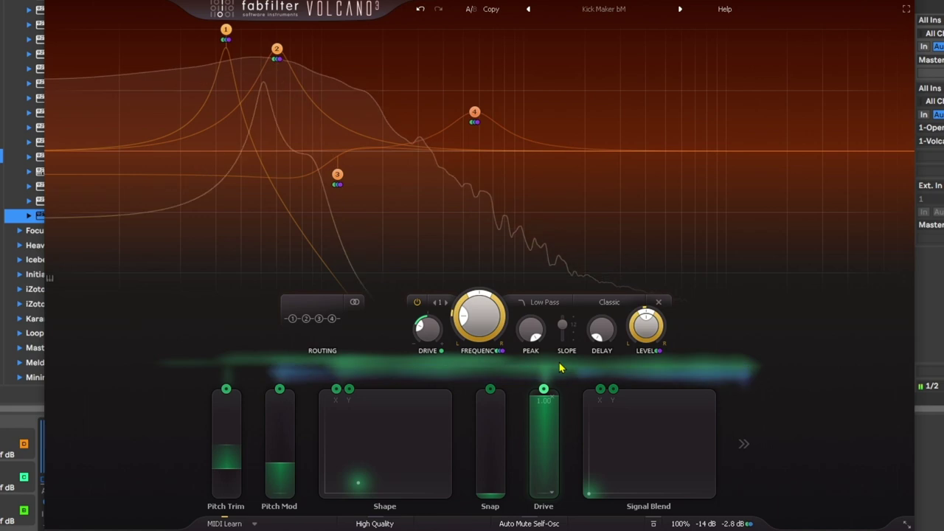
{"action": "left_click_drag", "start_coordinate": [588, 492], "coordinate": [541, 411]}
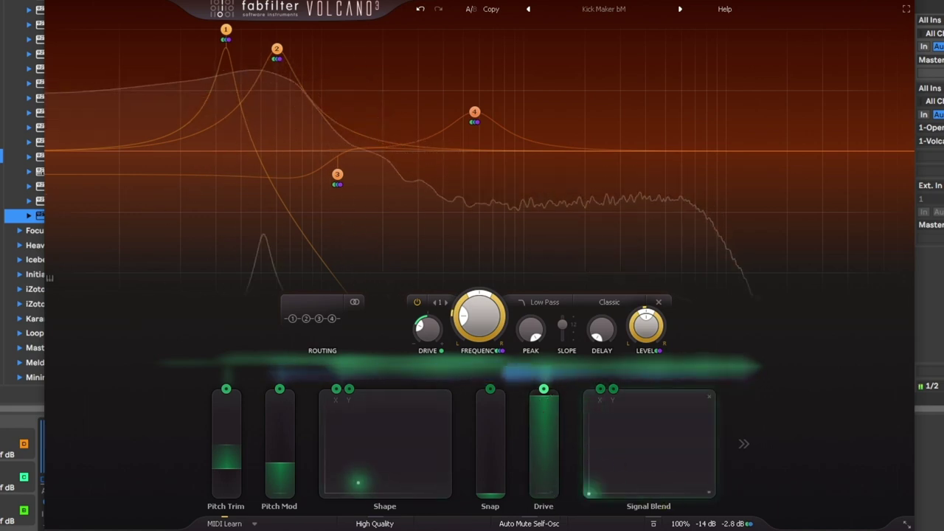